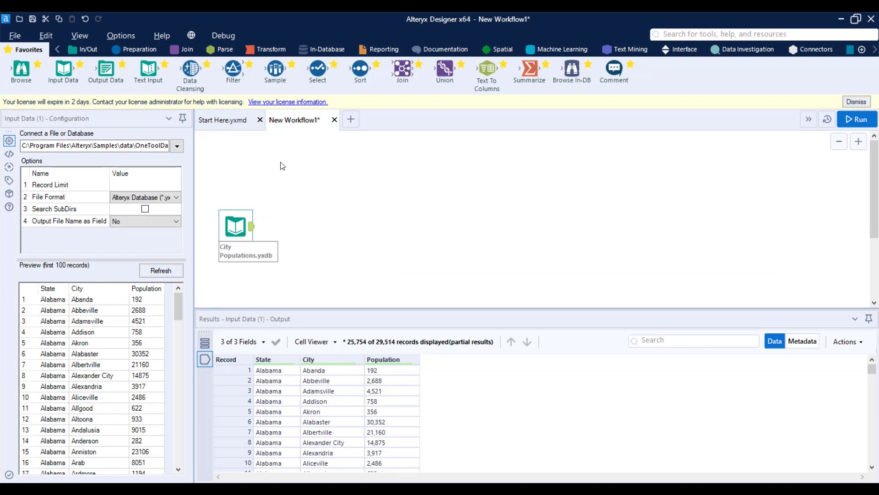
# - Switch the tool palette to the Preparation tools
pyautogui.click(132, 48)
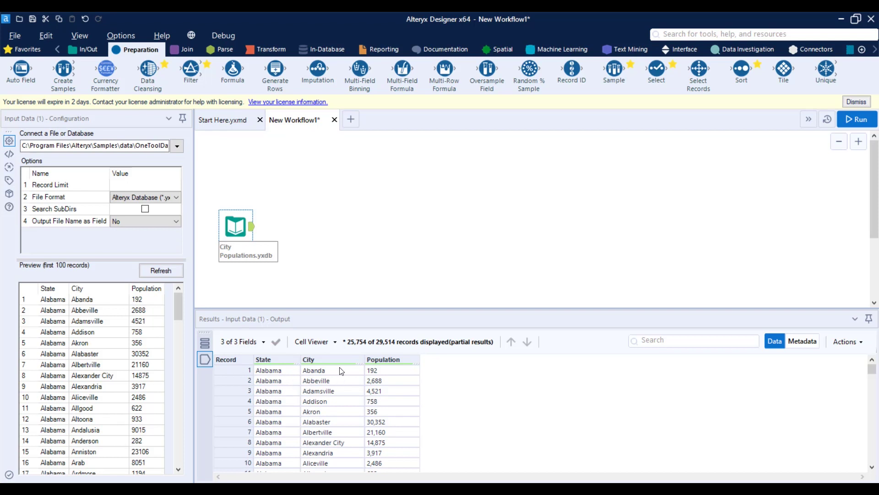
# - Scroll through the City Populations records in the results grid
pyautogui.scroll(-4, 300, 403)
pyautogui.scroll(-9, 303, 404)
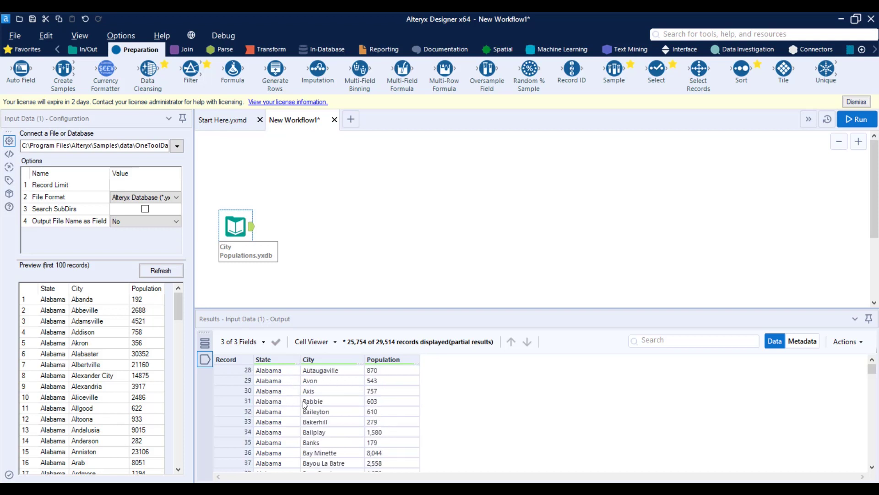
pyautogui.moveTo(872, 372); pyautogui.dragTo(875, 405)
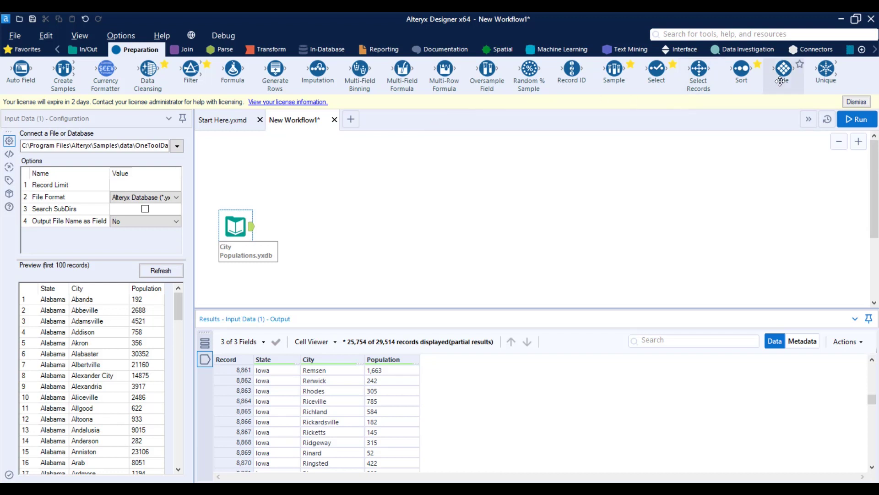
# - Add a Tile tool after the city input, tiling by Unique Value on State
pyautogui.moveTo(781, 75); pyautogui.dragTo(312, 225)
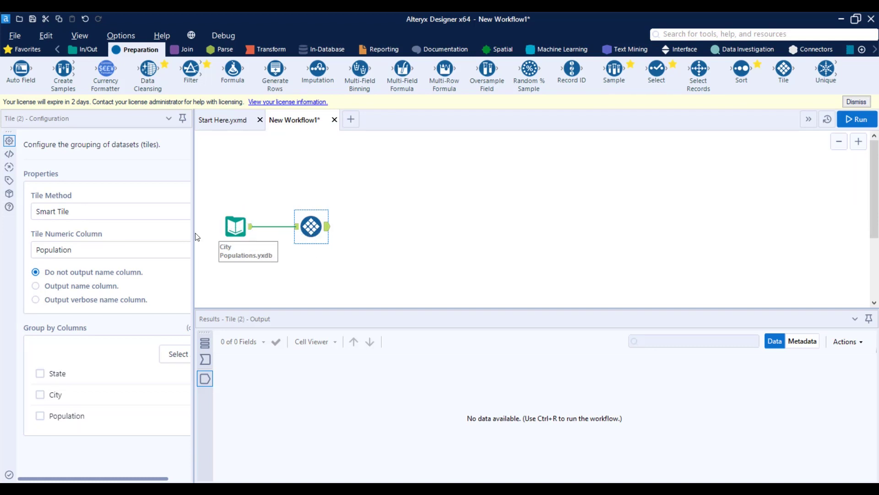
pyautogui.moveTo(197, 234); pyautogui.dragTo(232, 239)
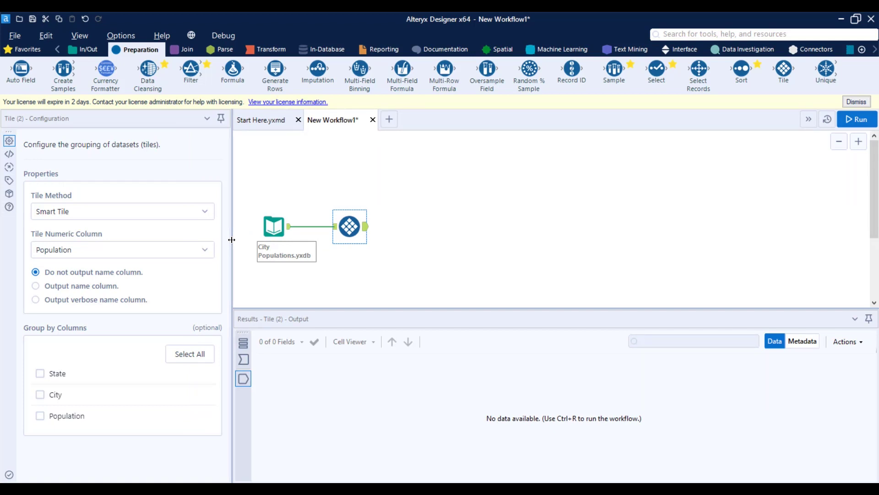
pyautogui.click(105, 215)
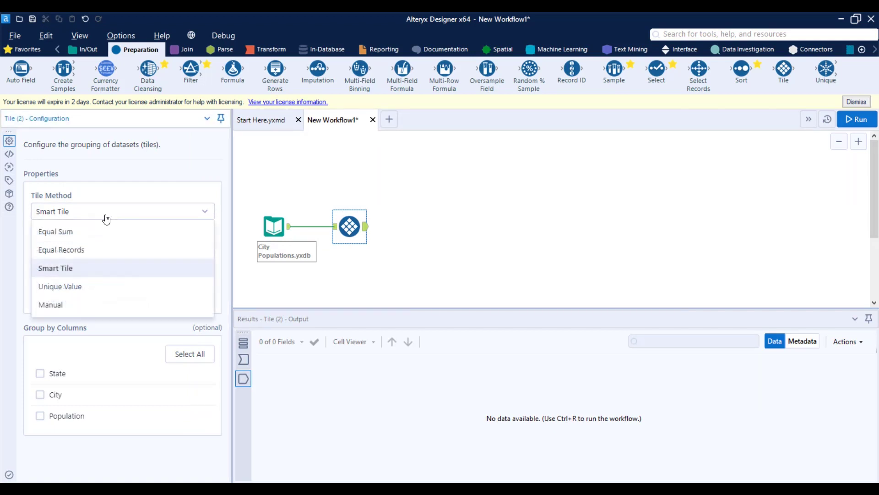
pyautogui.click(101, 287)
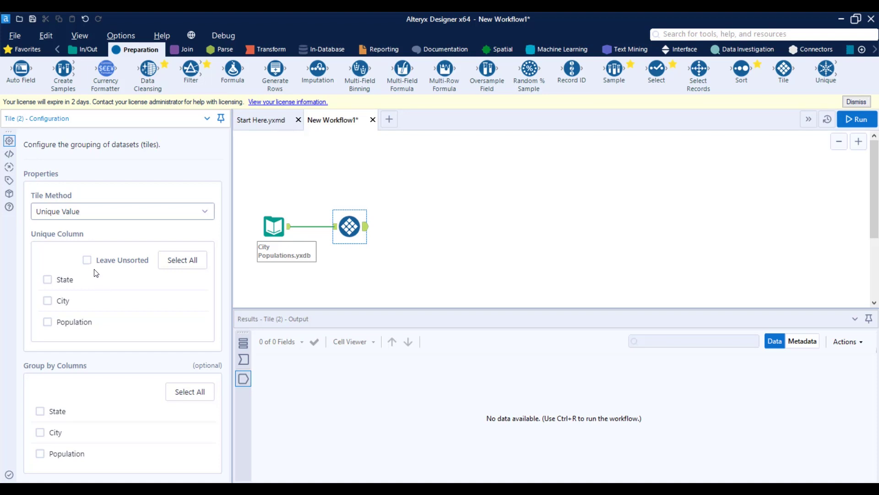
pyautogui.click(47, 287)
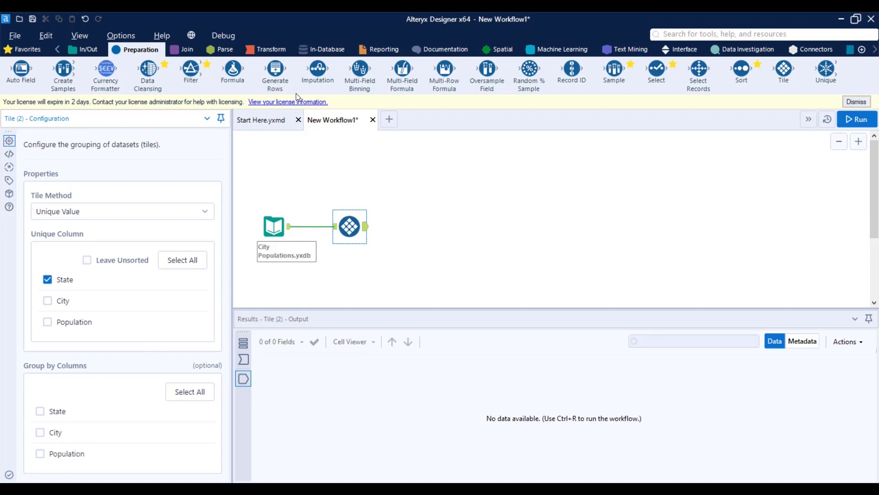
pyautogui.click(84, 49)
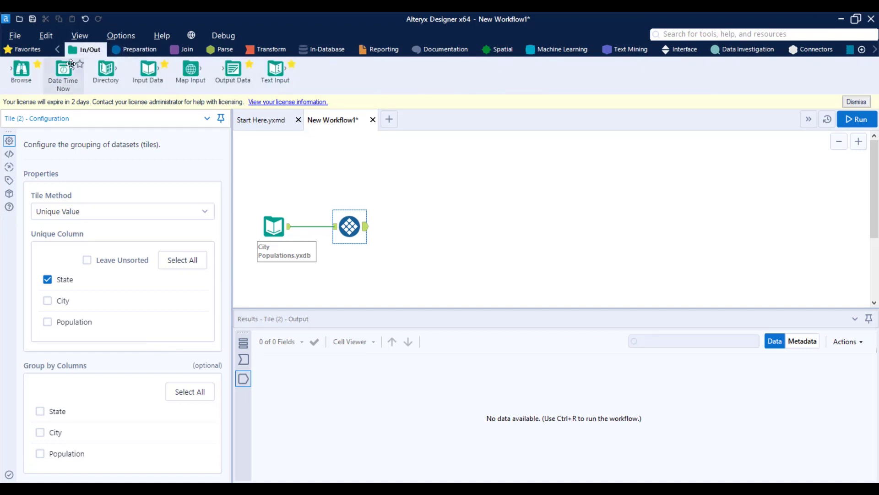
# - Add a Browse tool after the Tile tool and run the workflow
pyautogui.moveTo(21, 69); pyautogui.dragTo(425, 226)
pyautogui.click(856, 120)
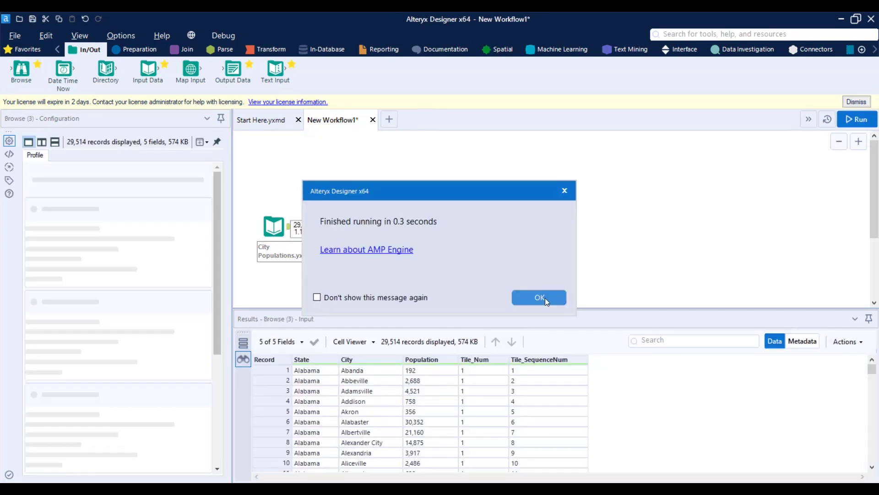
pyautogui.click(544, 297)
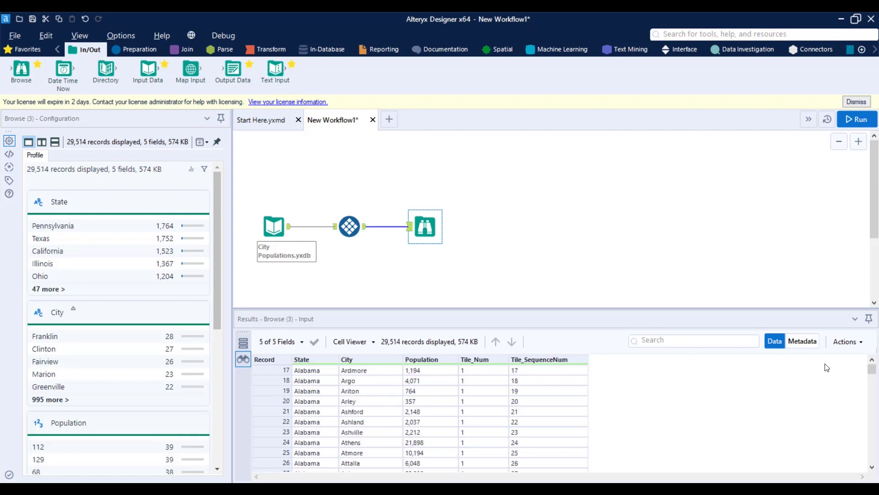
# - Scroll the results to check Tile_Num and Tile_SequenceNum, with Kansas in tile 17
pyautogui.moveTo(872, 369); pyautogui.dragTo(868, 380)
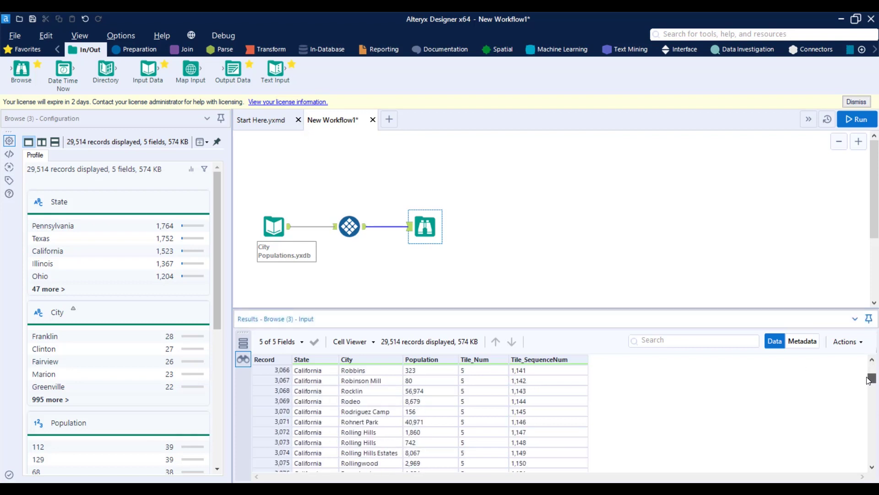
pyautogui.scroll(13, 658, 400)
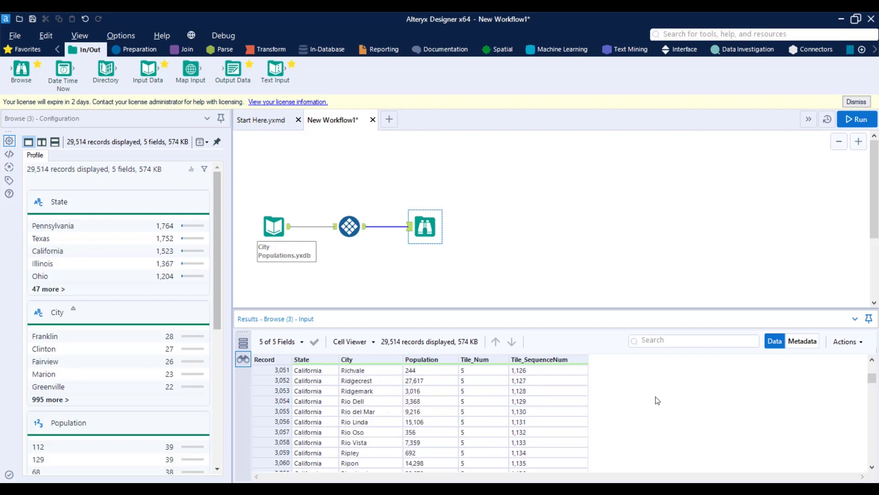
pyautogui.scroll(3, 657, 400)
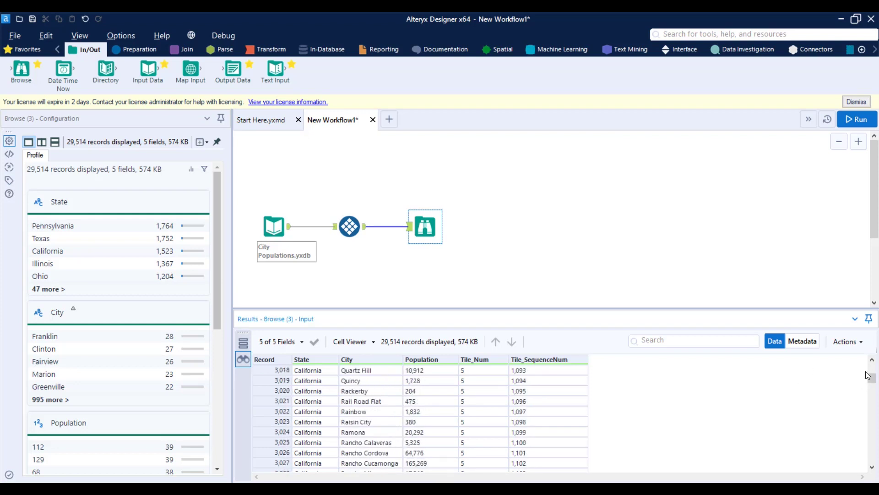
pyautogui.moveTo(872, 378); pyautogui.dragTo(872, 371)
pyautogui.scroll(20, 598, 405)
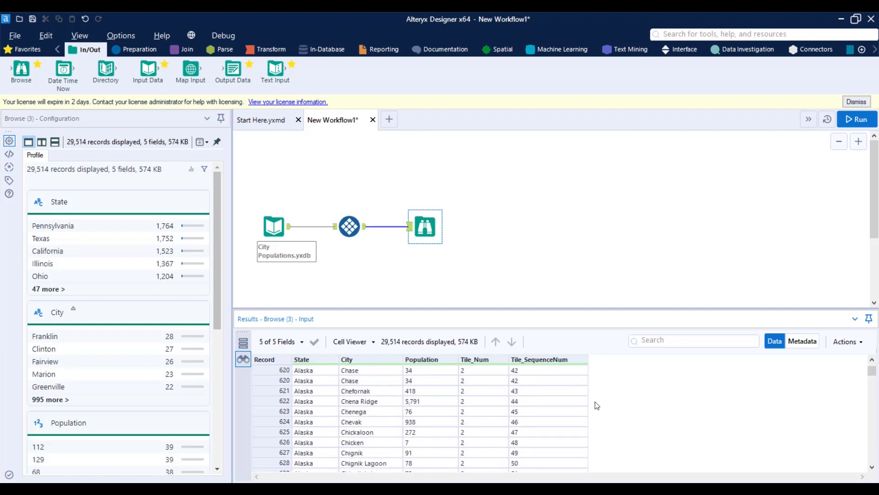
pyautogui.scroll(15, 597, 405)
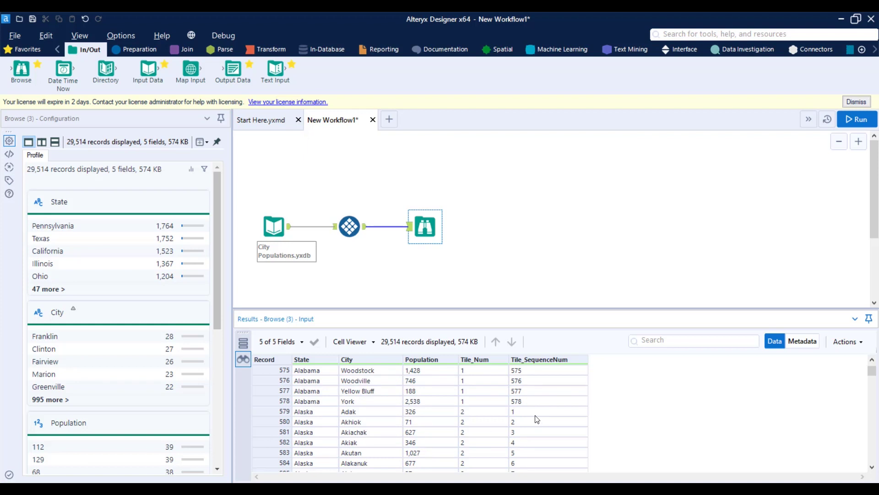
pyautogui.scroll(-1, 527, 415)
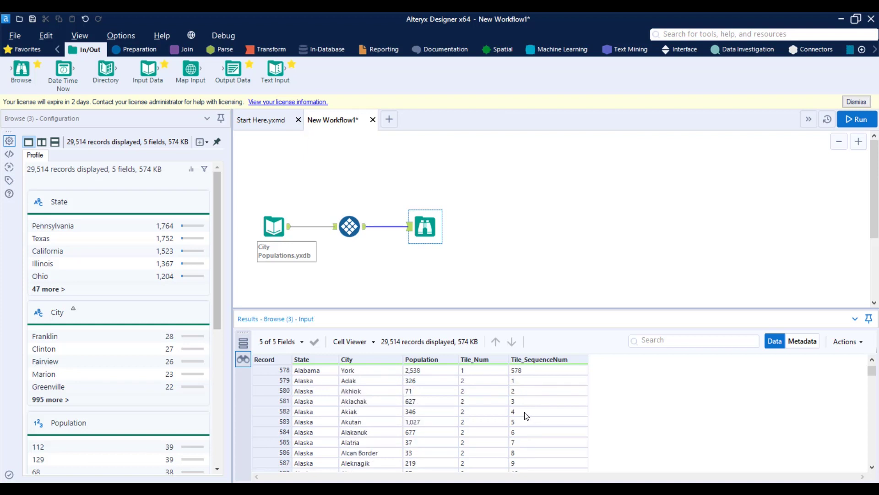
pyautogui.scroll(-3, 527, 416)
pyautogui.moveTo(872, 374); pyautogui.dragTo(872, 402)
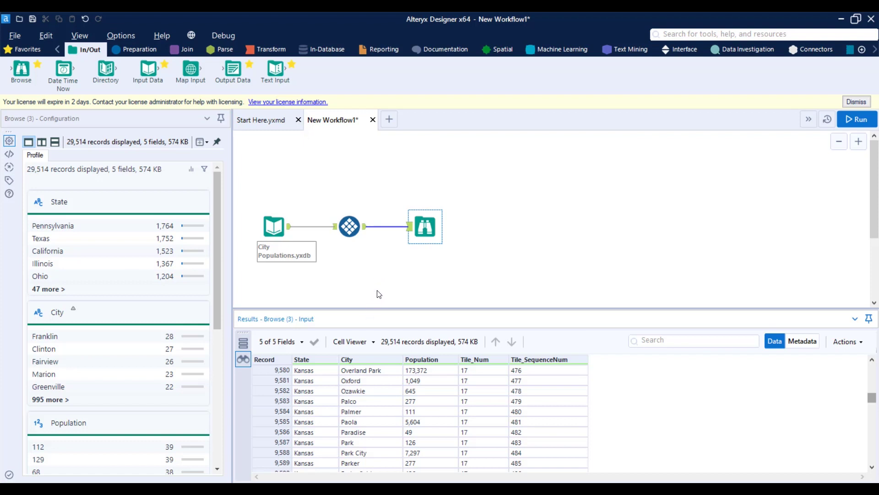
pyautogui.click(147, 47)
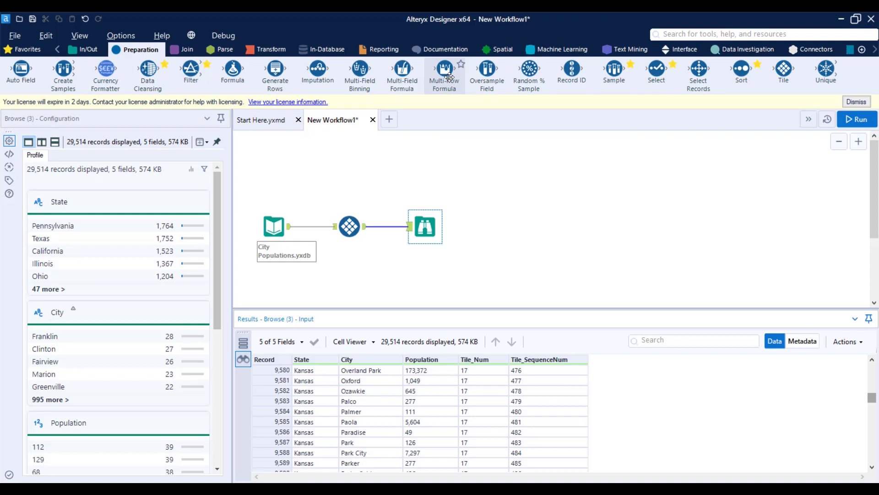
# - Add a Multi-Row Formula tool fed by the City Populations input
pyautogui.moveTo(449, 77); pyautogui.dragTo(353, 281)
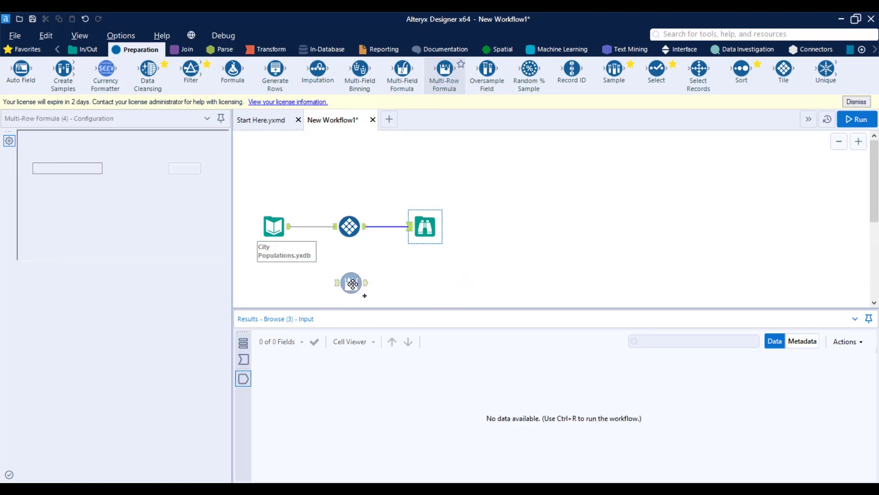
pyautogui.moveTo(289, 229); pyautogui.dragTo(336, 281)
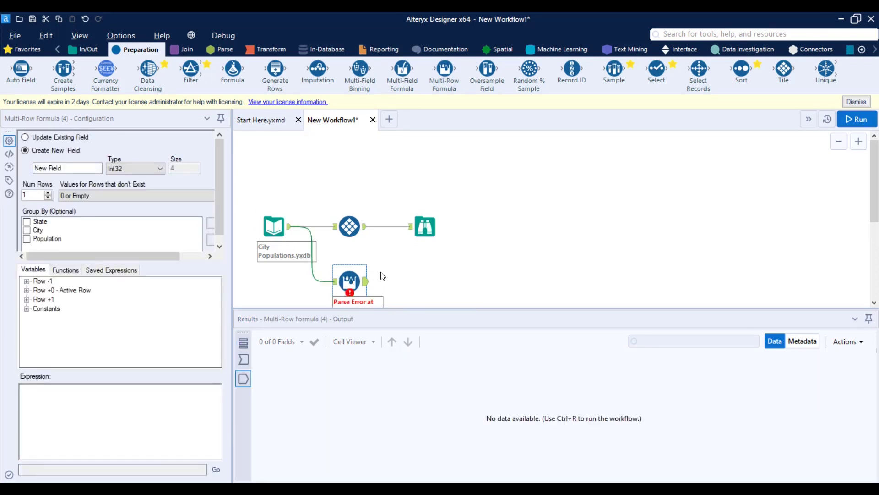
pyautogui.scroll(-2, 437, 242)
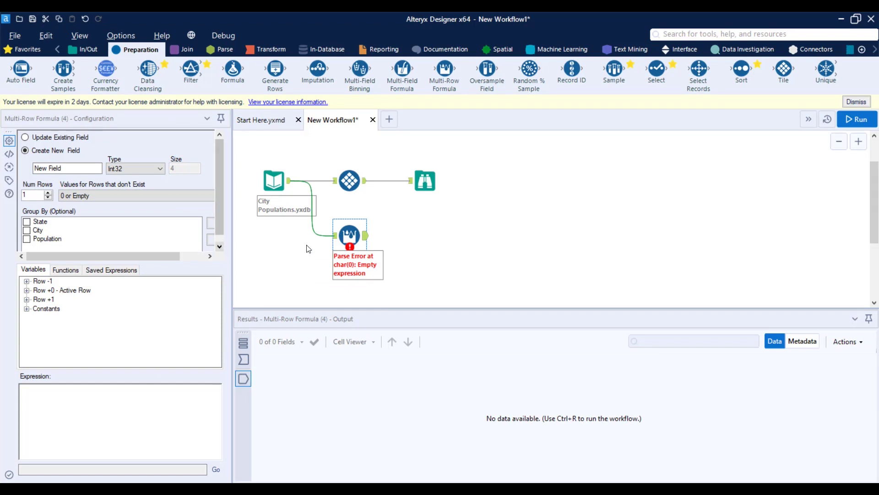
# - Name the new Int32 field ID and widen the configuration panel
pyautogui.click(76, 168)
pyautogui.press('BackSpace')
pyautogui.write('ID')
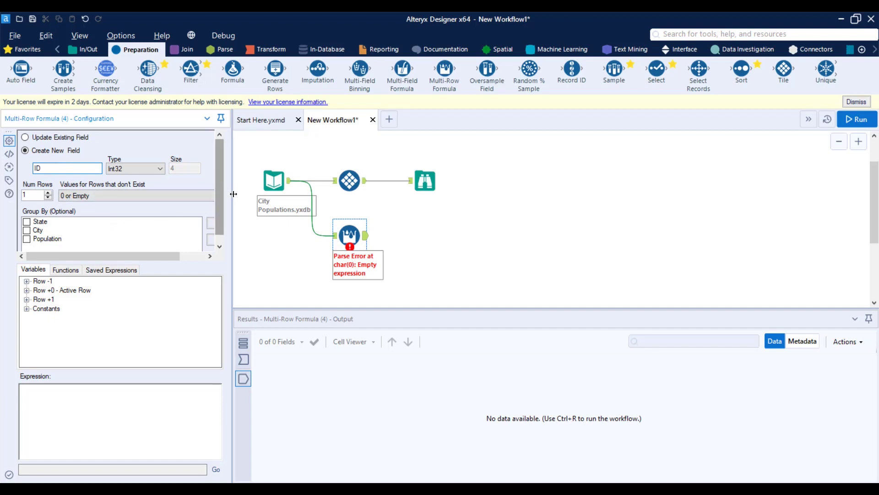
pyautogui.moveTo(232, 200); pyautogui.dragTo(290, 200)
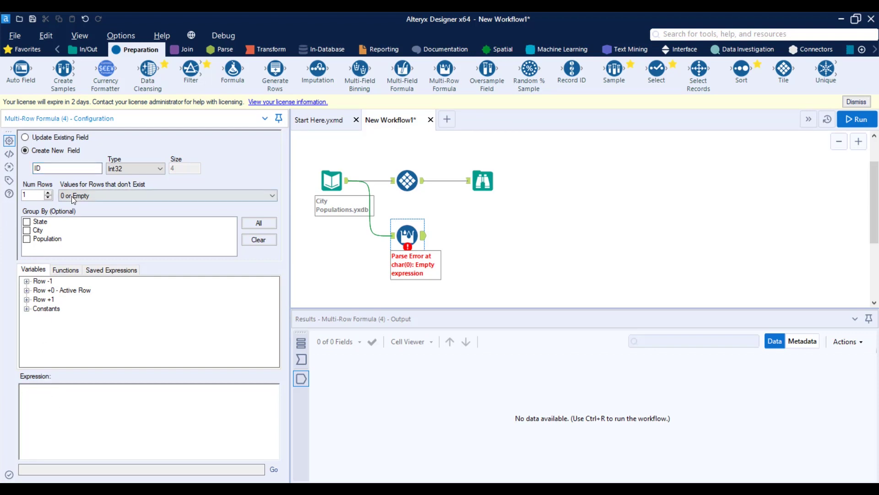
pyautogui.click(27, 281)
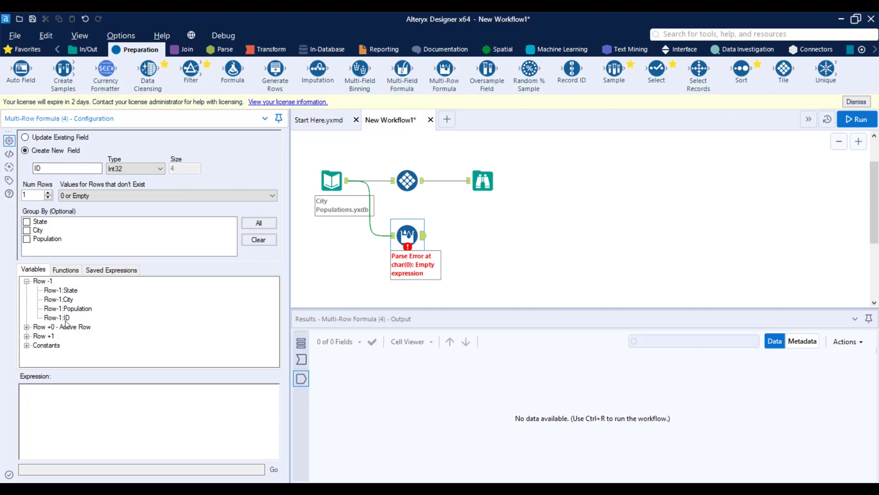
# - Write the condition IF [Row-1:State] != [State] in the expression
pyautogui.write('IF')
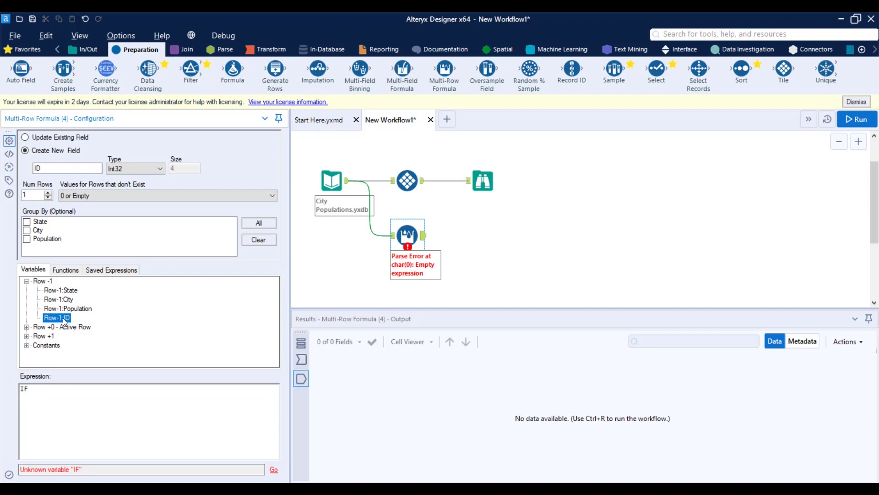
pyautogui.doubleClick(57, 318)
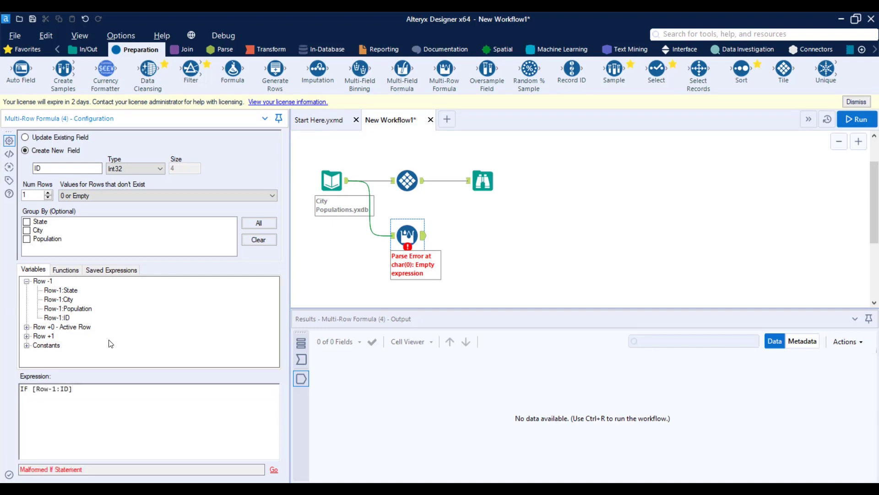
pyautogui.press('BackSpace')
pyautogui.press('BackSpace')
pyautogui.press('BackSpace')
pyautogui.press('BackSpace')
pyautogui.write('State] !=')
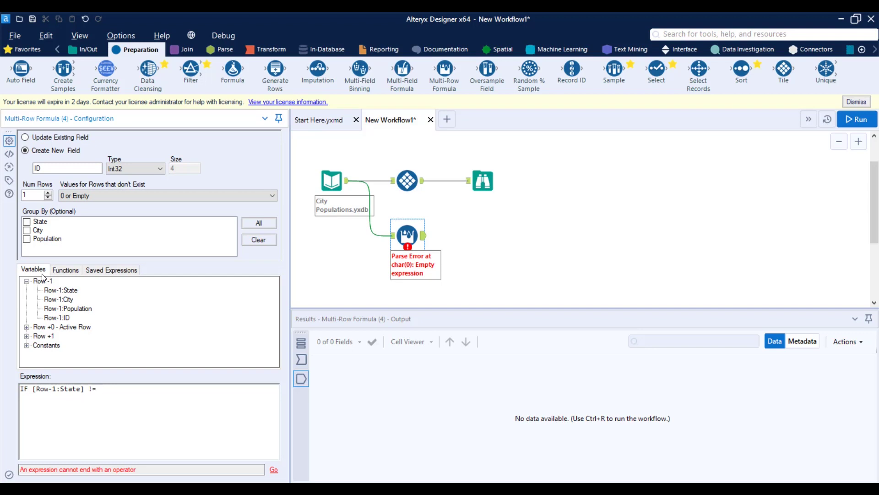
pyautogui.doubleClick(73, 293)
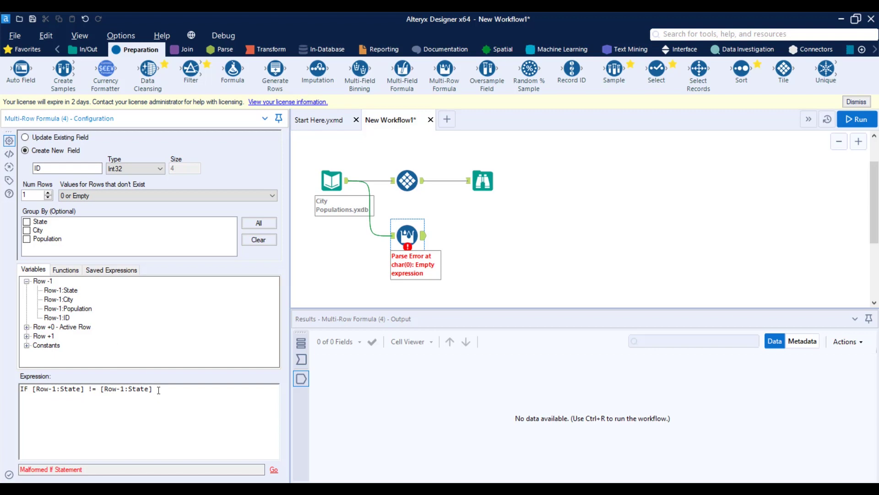
pyautogui.moveTo(158, 389); pyautogui.dragTo(114, 390)
pyautogui.press('BackSpace')
pyautogui.press('BackSpace')
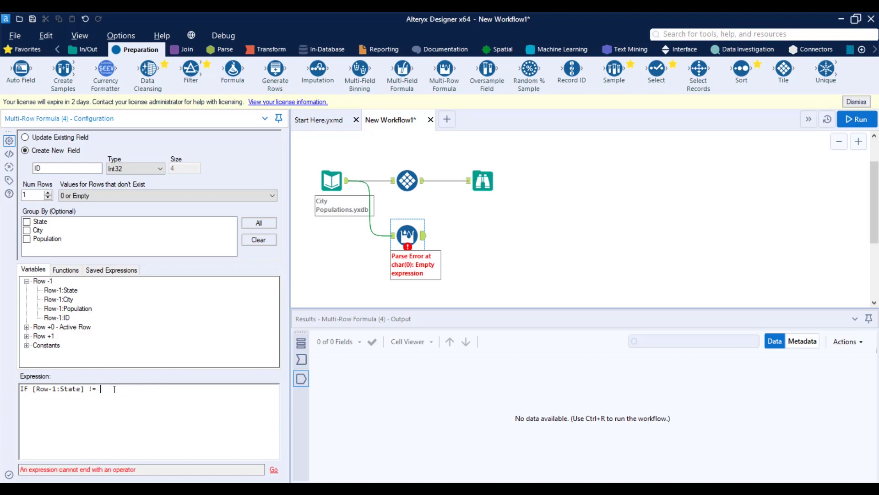
pyautogui.click(26, 327)
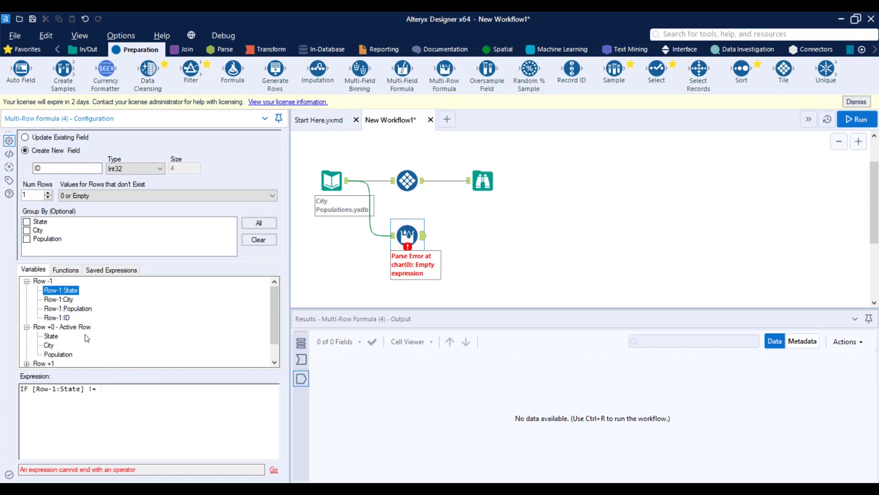
pyautogui.doubleClick(59, 339)
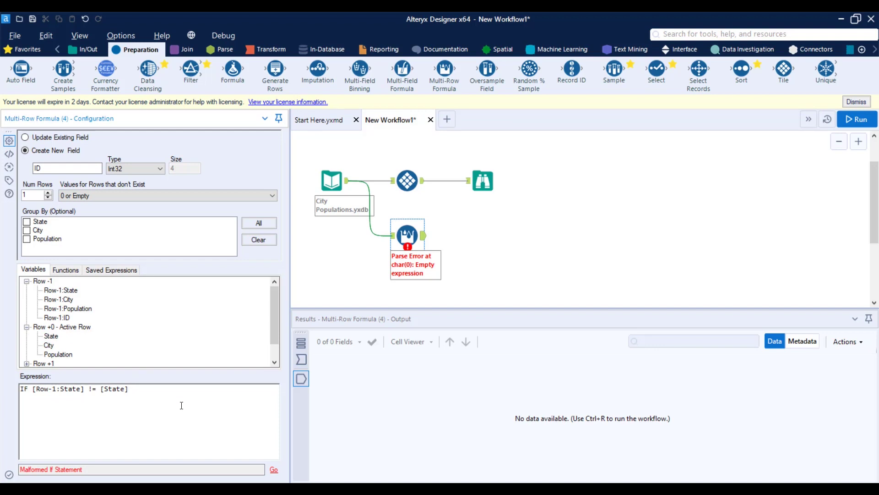
# - Finish the expression with THEN 1 ELSE [Row-1:ID] + 1 ENDIF
pyautogui.write('THEN')
pyautogui.write('1 ')
pyautogui.write('ELS')
pyautogui.write('E')
pyautogui.doubleClick(60, 318)
pyautogui.write('+ 1 ENDIF')
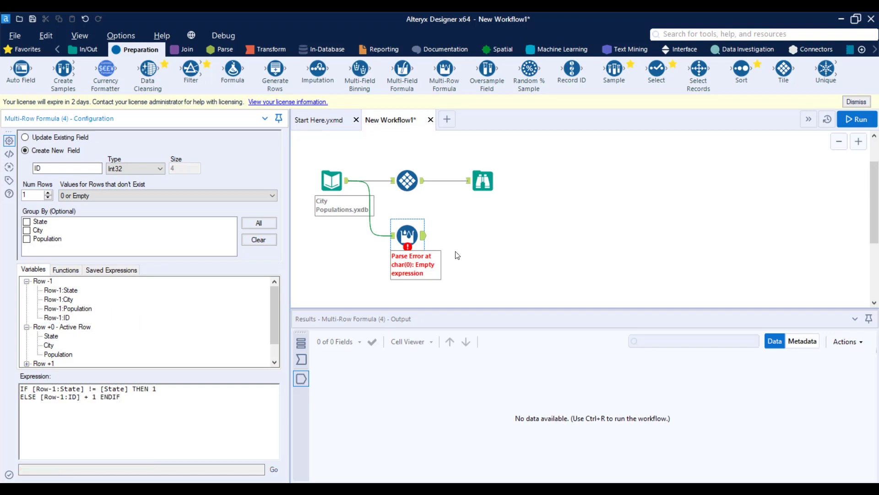
pyautogui.click(86, 49)
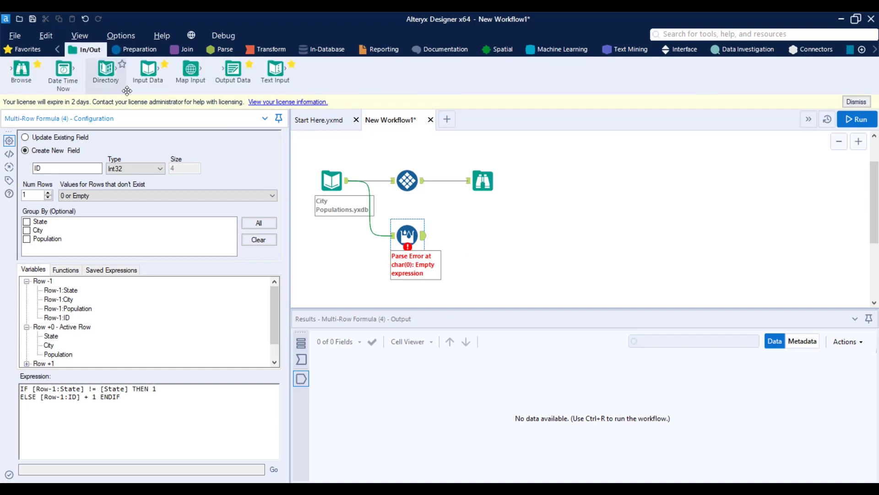
# - Add a Browse tool after the Multi-Row Formula and run the workflow
pyautogui.moveTo(28, 79); pyautogui.dragTo(482, 236)
pyautogui.click(856, 121)
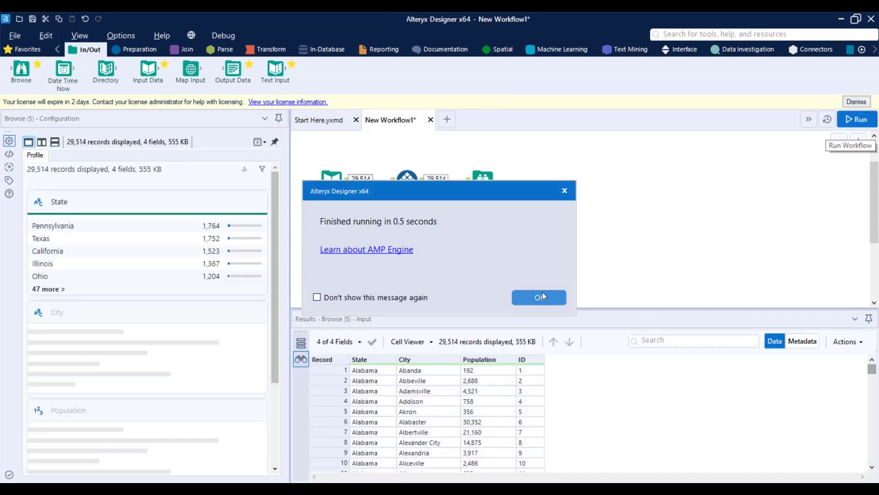
pyautogui.click(542, 294)
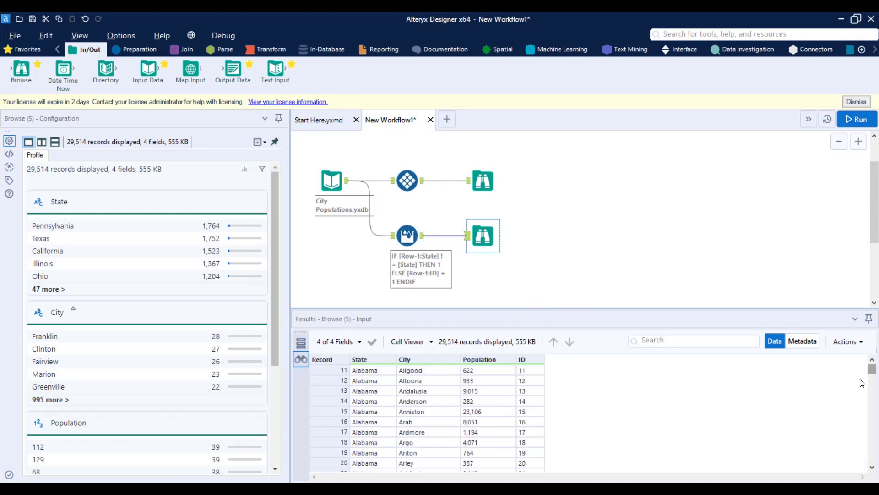
# - Scroll to record 579, where ID restarts at 1 for Alaska after Alabama's 578
pyautogui.moveTo(871, 369); pyautogui.dragTo(872, 369)
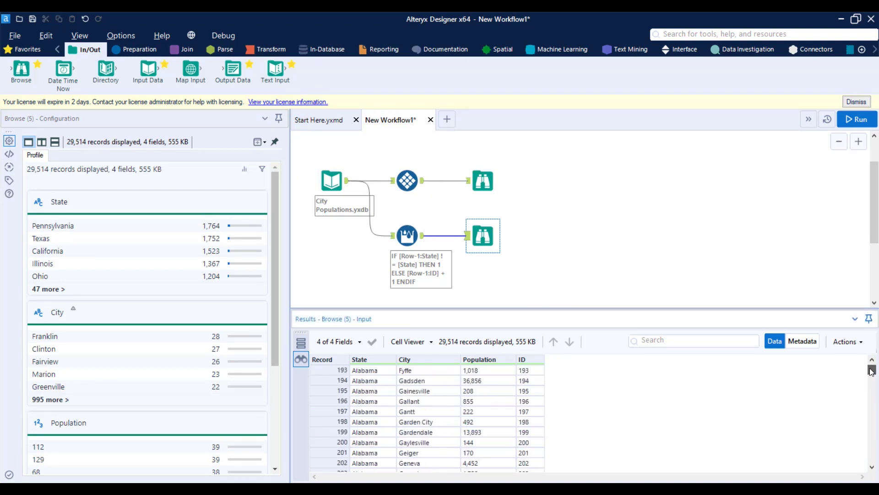
pyautogui.scroll(-20, 700, 392)
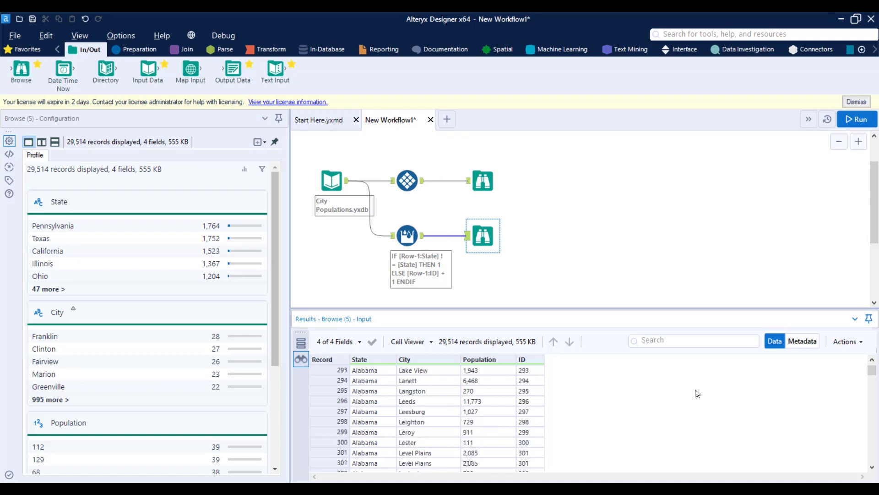
pyautogui.moveTo(872, 370); pyautogui.dragTo(871, 373)
pyautogui.scroll(20, 670, 390)
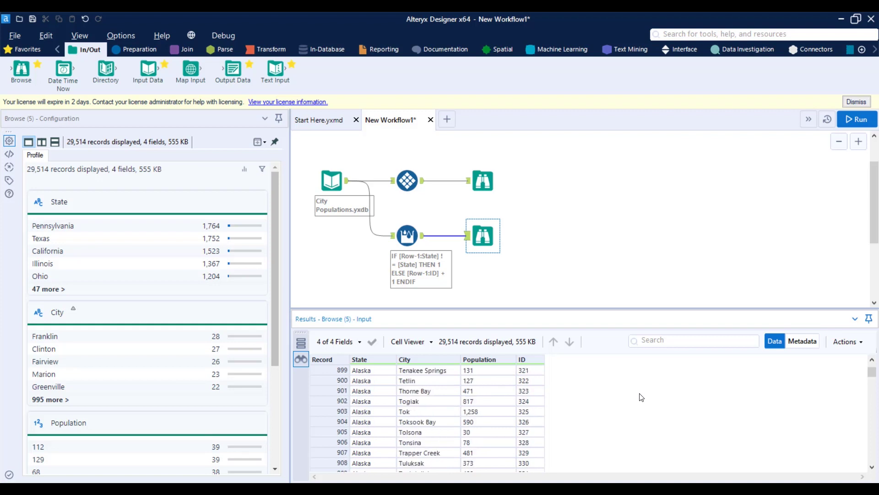
pyautogui.scroll(20, 632, 398)
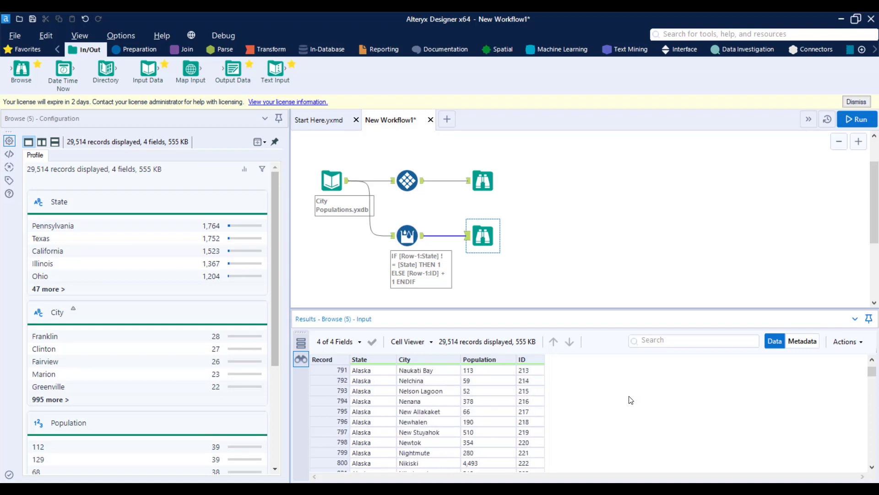
pyautogui.scroll(20, 628, 397)
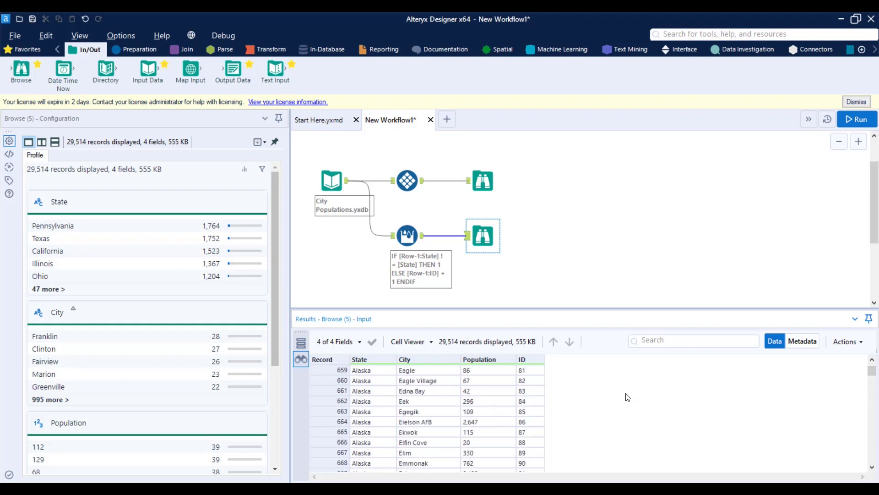
pyautogui.scroll(7, 627, 396)
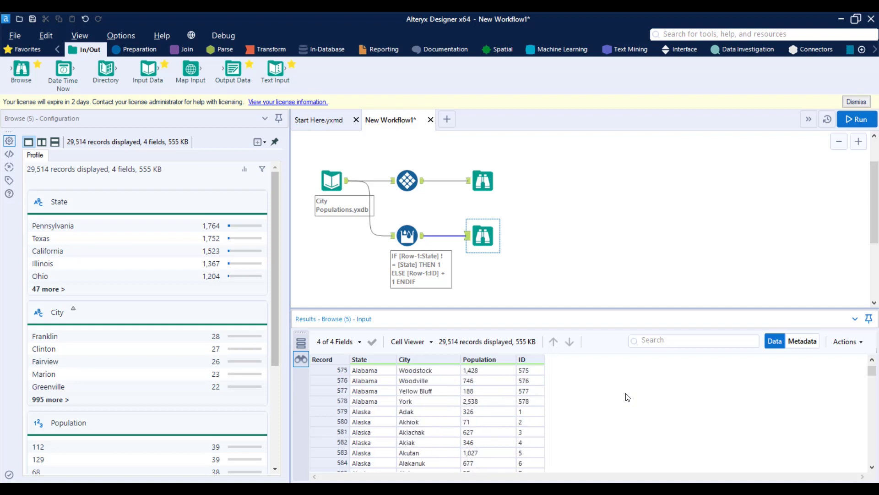
pyautogui.click(363, 414)
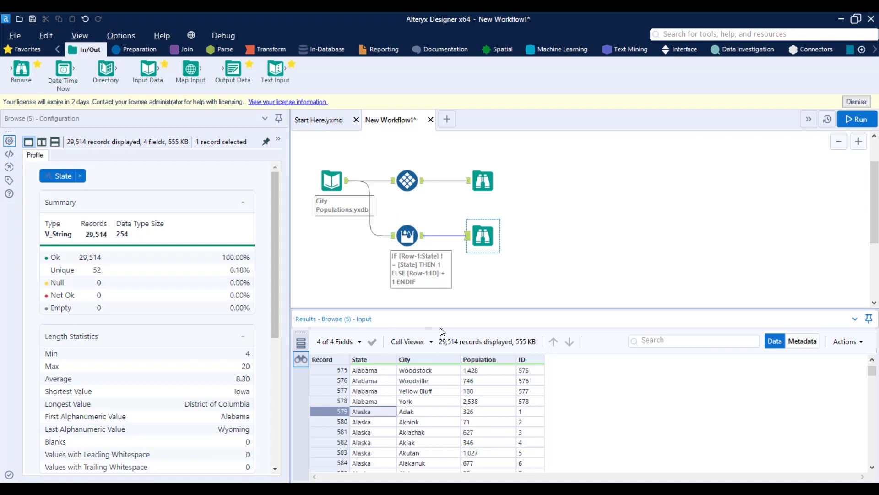
# - Select the Multi-Row Formula tool to show its settings and per-state ID output
pyautogui.click(407, 235)
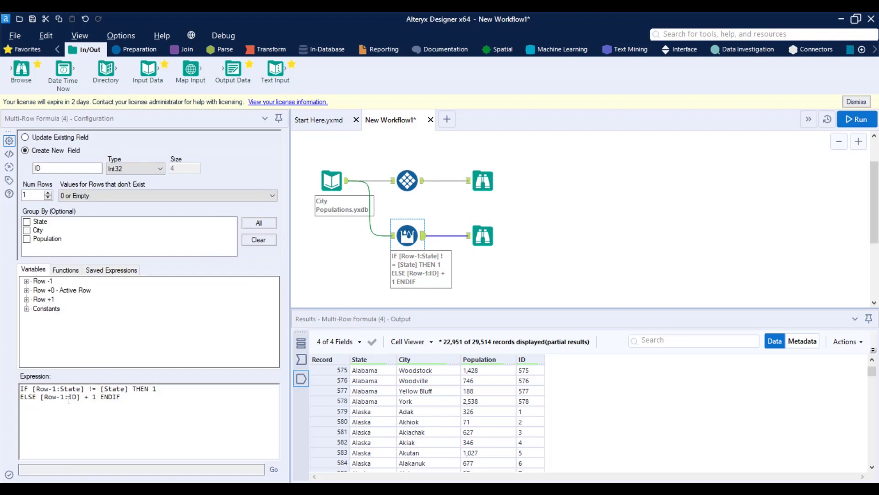